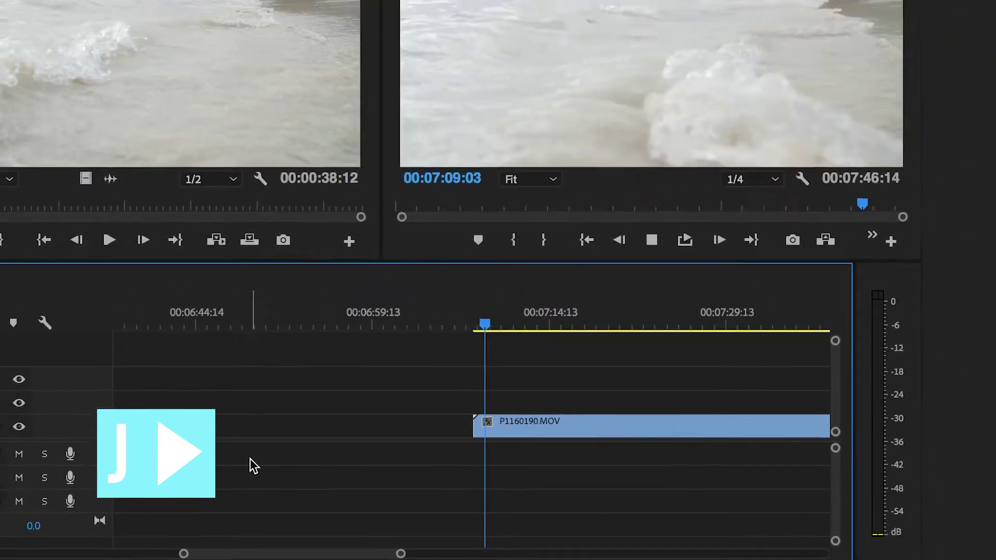
# Step: Raise the sequence playback speed to 2x, then 3x, with two L presses
pyautogui.press('l')
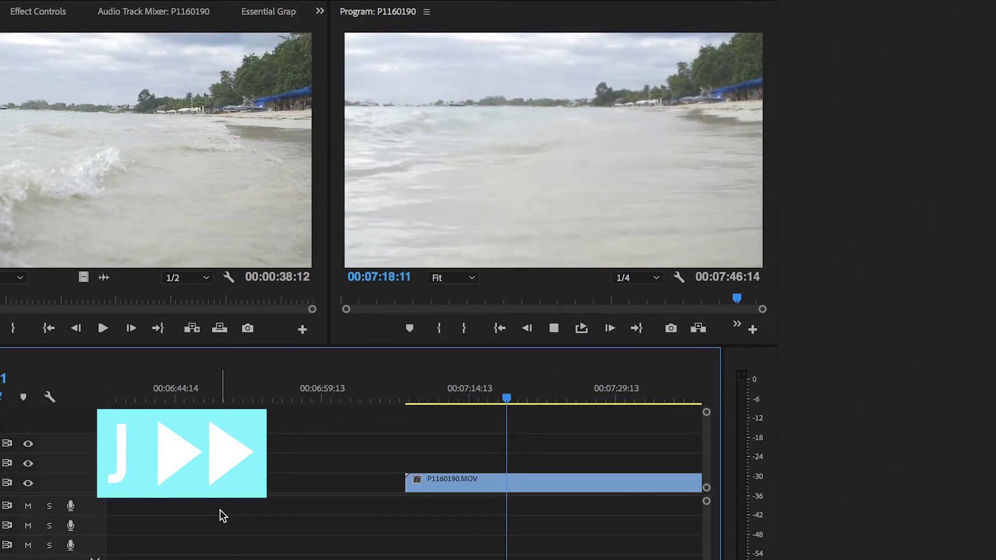
pyautogui.press('l')
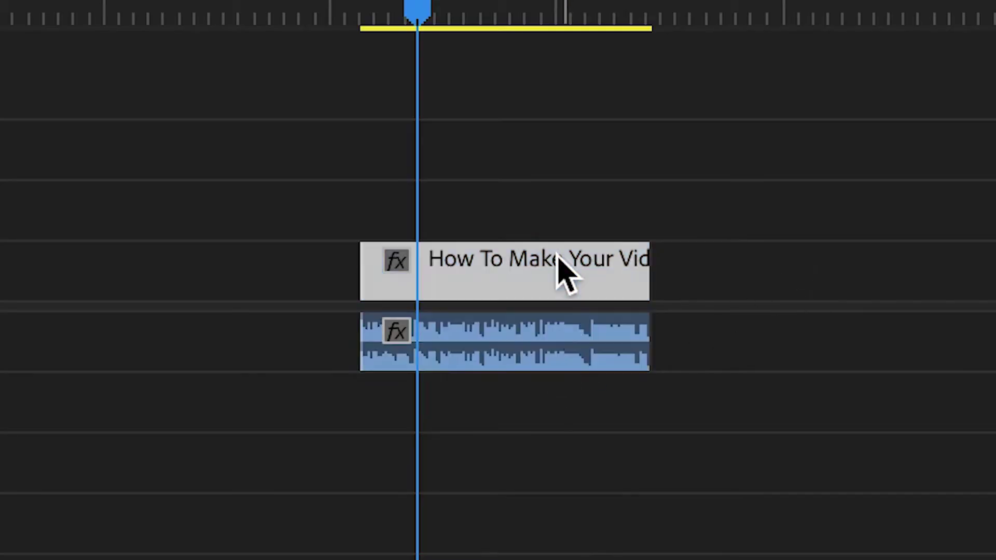
# Step: Unlink the short Stand Out clip, then select its audio and video parts separately
pyautogui.rightClick(622, 272)
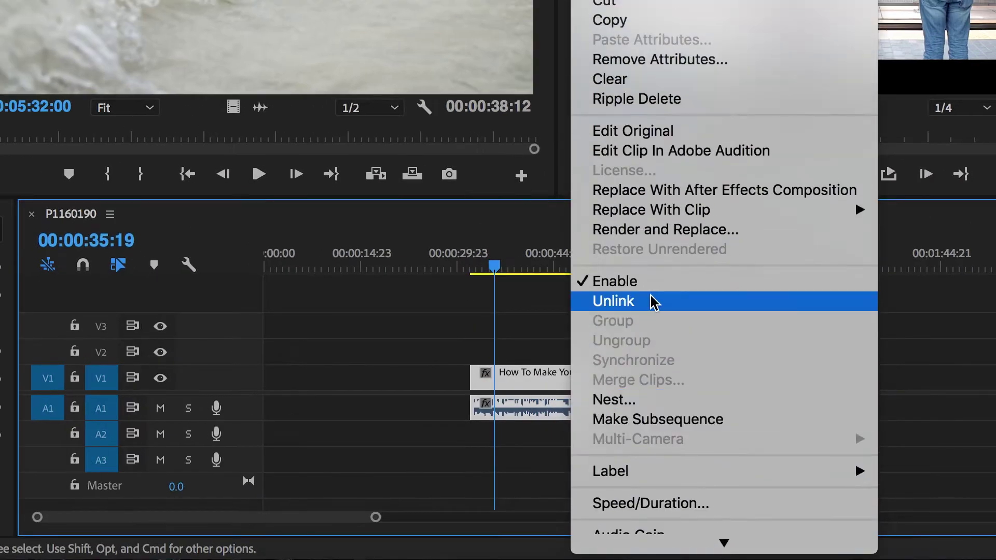
pyautogui.click(652, 302)
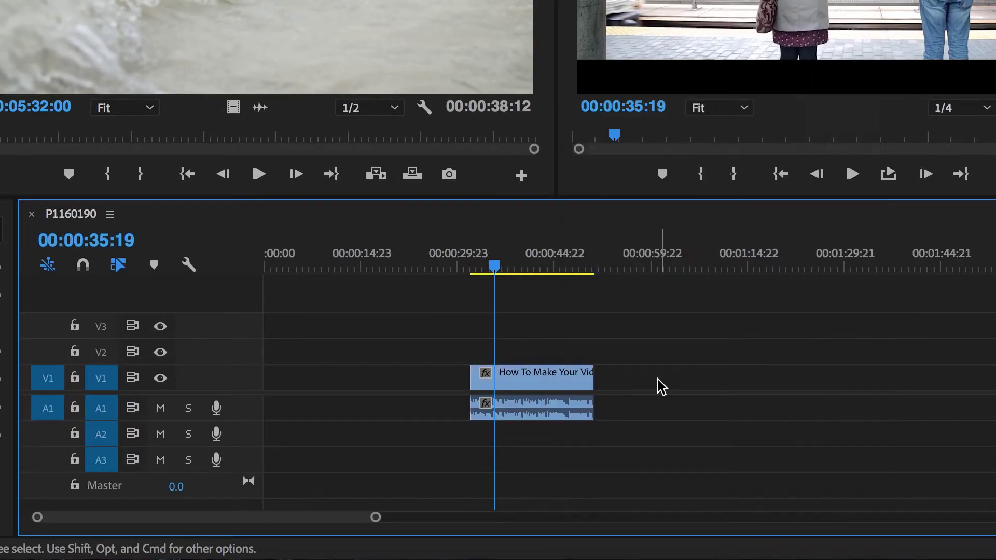
pyautogui.click(552, 420)
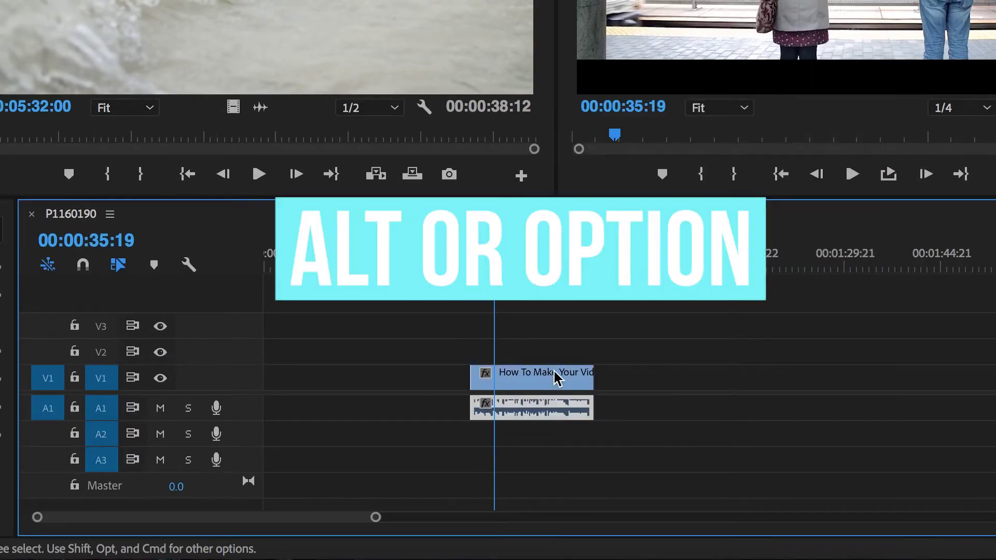
pyautogui.keyDown('alt'); pyautogui.click(558, 410); pyautogui.keyUp('alt')
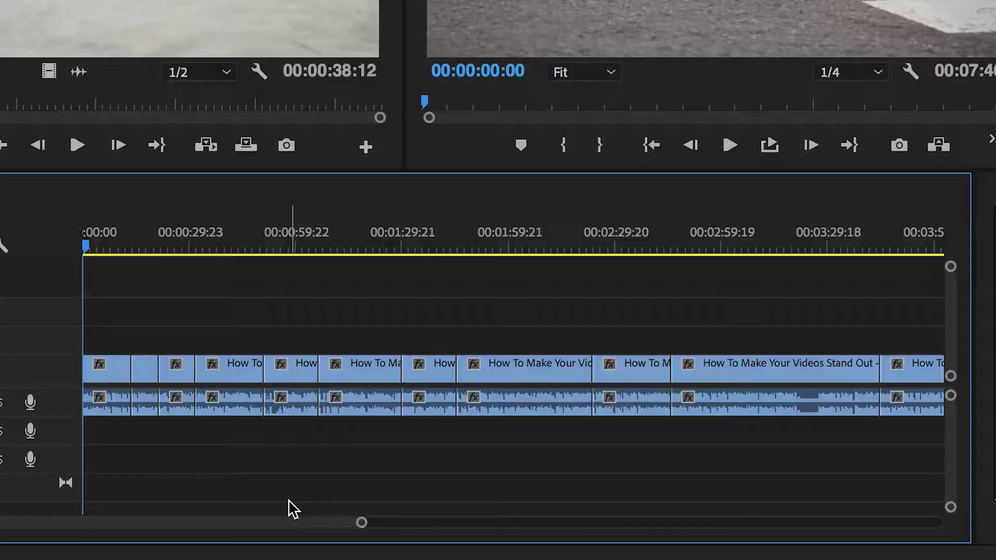
# Step: Jump the playhead forward four edit points, then back two edit points
pyautogui.hotkey('shift', 'Down')
pyautogui.hotkey('shift', 'Down')
pyautogui.hotkey('shift', 'Down')
pyautogui.hotkey('shift', 'Down')
pyautogui.hotkey('shift', 'Down')
pyautogui.hotkey('shift', 'Down')
pyautogui.hotkey('shift', 'Down')
pyautogui.hotkey('shift', 'Down')
pyautogui.hotkey('shift', 'Down')
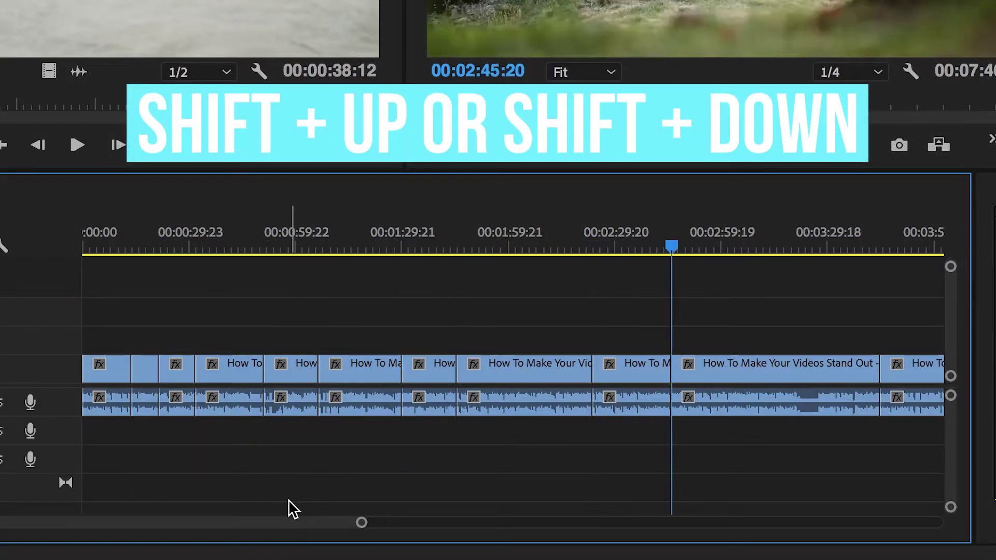
pyautogui.hotkey('shift', 'Down')
pyautogui.hotkey('shift', 'Up')
pyautogui.hotkey('shift', 'Up')
pyautogui.hotkey('shift', 'Up')
pyautogui.hotkey('shift', 'Up')
pyautogui.hotkey('shift', 'Up')
pyautogui.hotkey('shift', 'Up')
pyautogui.hotkey('shift', 'Up')
pyautogui.hotkey('shift', 'Up')
pyautogui.hotkey('shift', 'Up')
pyautogui.hotkey('shift', 'Up')
pyautogui.hotkey('shift', 'Down')
pyautogui.hotkey('shift', 'Down')
pyautogui.hotkey('shift', 'Down')
pyautogui.hotkey('shift', 'Down')
pyautogui.hotkey('shift', 'Down')
pyautogui.hotkey('shift', 'Down')
pyautogui.hotkey('shift', 'Down')
pyautogui.hotkey('shift', 'Down')
pyautogui.hotkey('shift', 'Down')
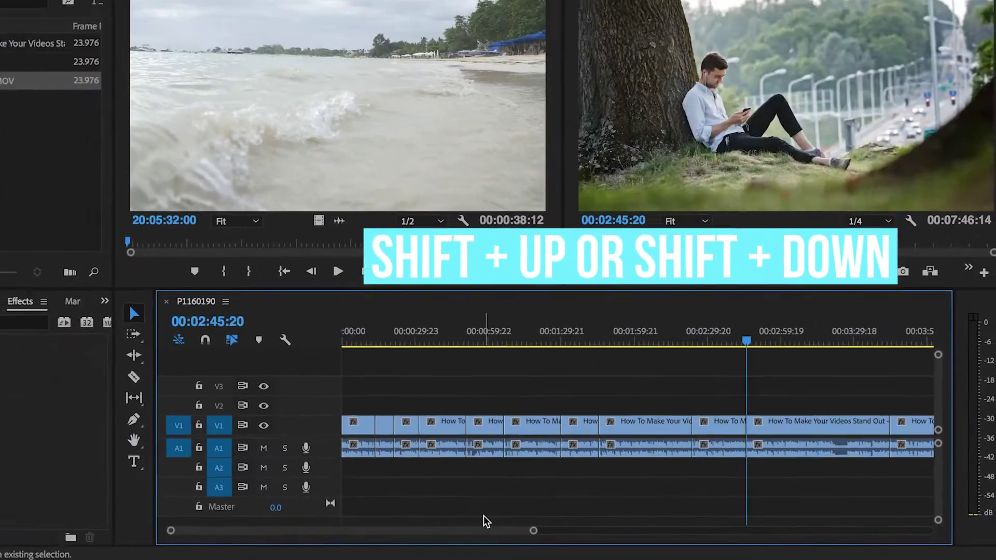
pyautogui.hotkey('shift', 'Down')
pyautogui.hotkey('shift', 'Down')
pyautogui.hotkey('shift', 'Up')
pyautogui.hotkey('shift', 'Up')
pyautogui.hotkey('shift', 'Up')
pyautogui.hotkey('shift', 'Up')
pyautogui.hotkey('shift', 'Up')
pyautogui.hotkey('shift', 'Up')
pyautogui.hotkey('shift', 'Up')
pyautogui.hotkey('shift', 'Down')
pyautogui.hotkey('shift', 'Down')
pyautogui.hotkey('shift', 'Down')
pyautogui.hotkey('shift', 'Down')
pyautogui.hotkey('shift', 'Down')
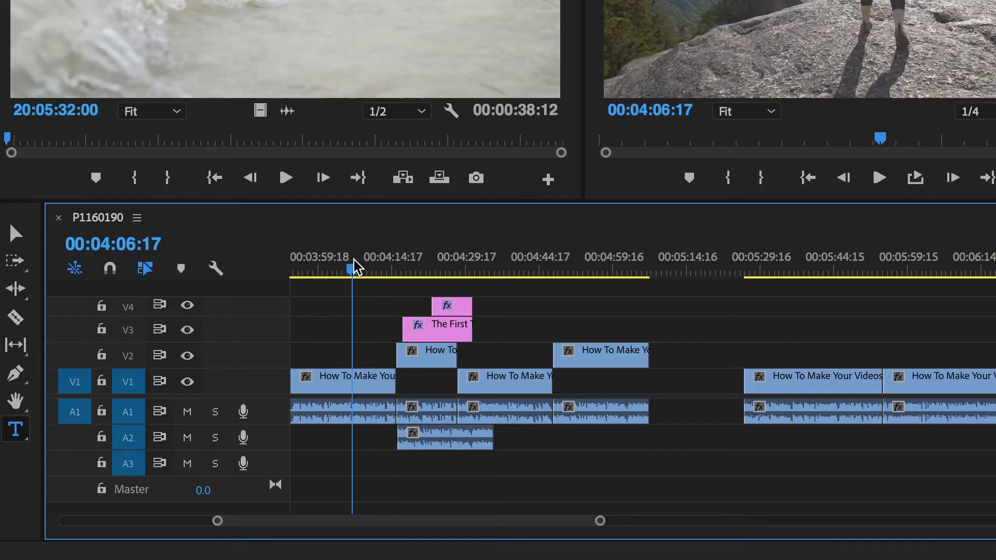
# Step: Scrub to a cut point near four minutes, then razor one clip and then all tracks
pyautogui.moveTo(354, 267); pyautogui.dragTo(359, 265)
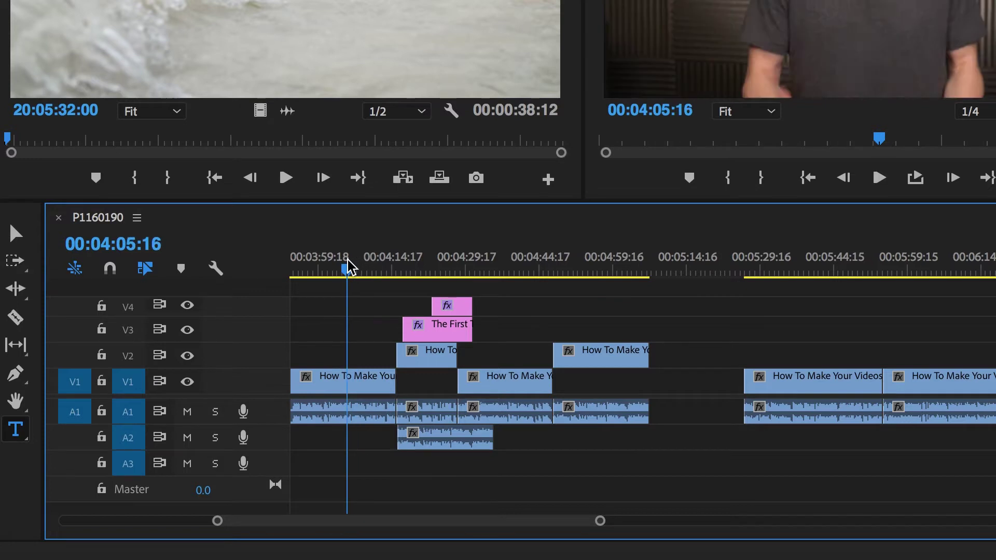
pyautogui.press('c')
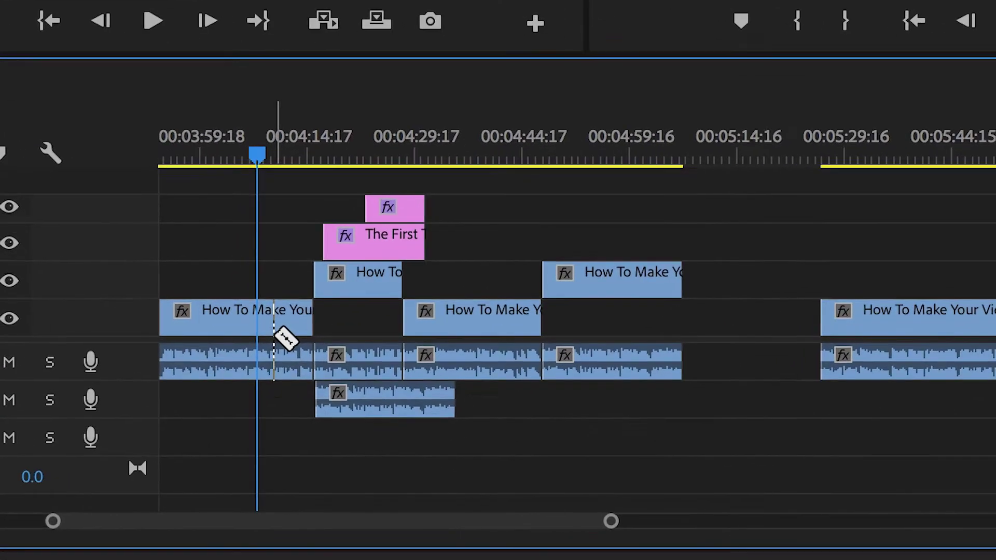
pyautogui.click(272, 319)
pyautogui.keyDown('shift'); pyautogui.click(621, 273); pyautogui.keyUp('shift')
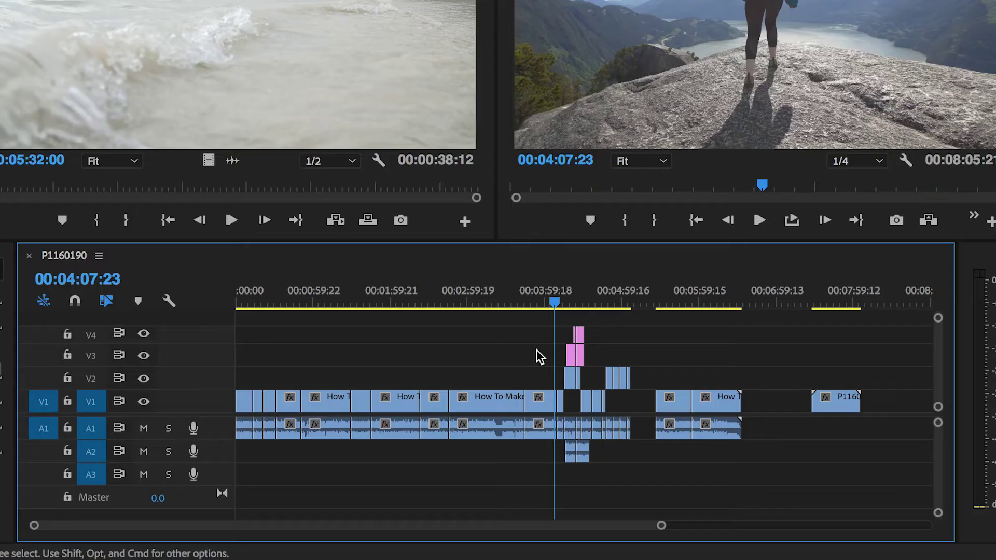
pyautogui.press('=')
pyautogui.press('=')
pyautogui.press('=')
pyautogui.press('=')
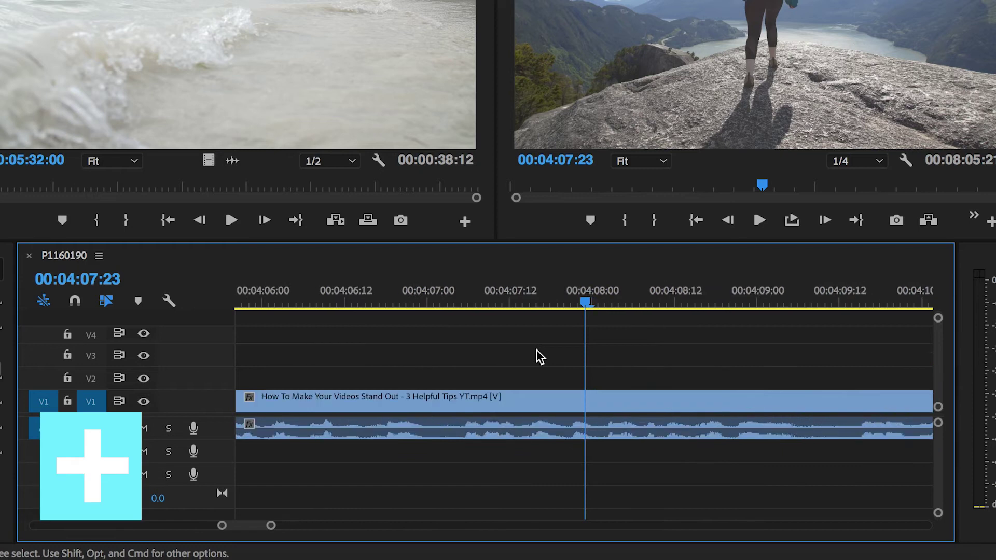
pyautogui.press('-')
pyautogui.press('-')
pyautogui.press('-')
pyautogui.press('-')
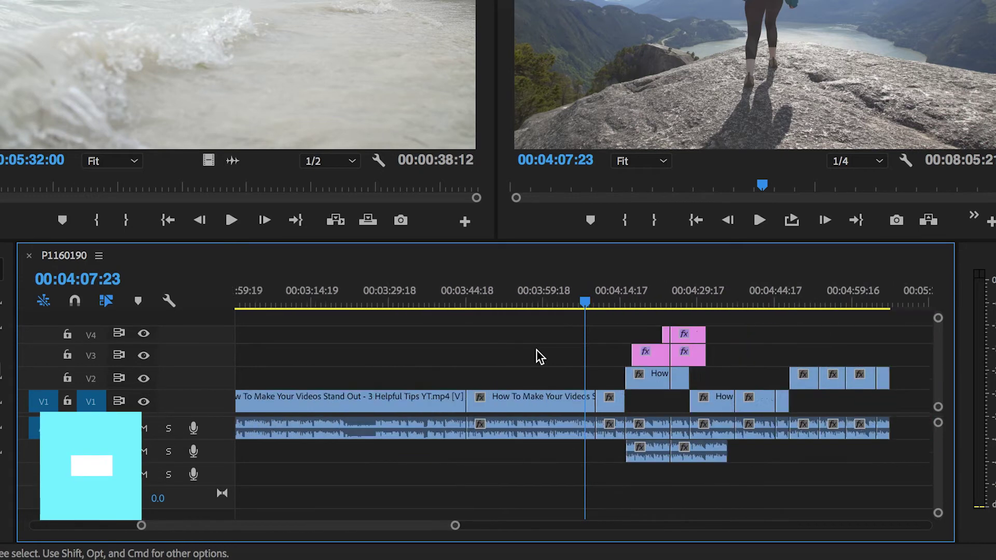
pyautogui.press('-')
pyautogui.press('-')
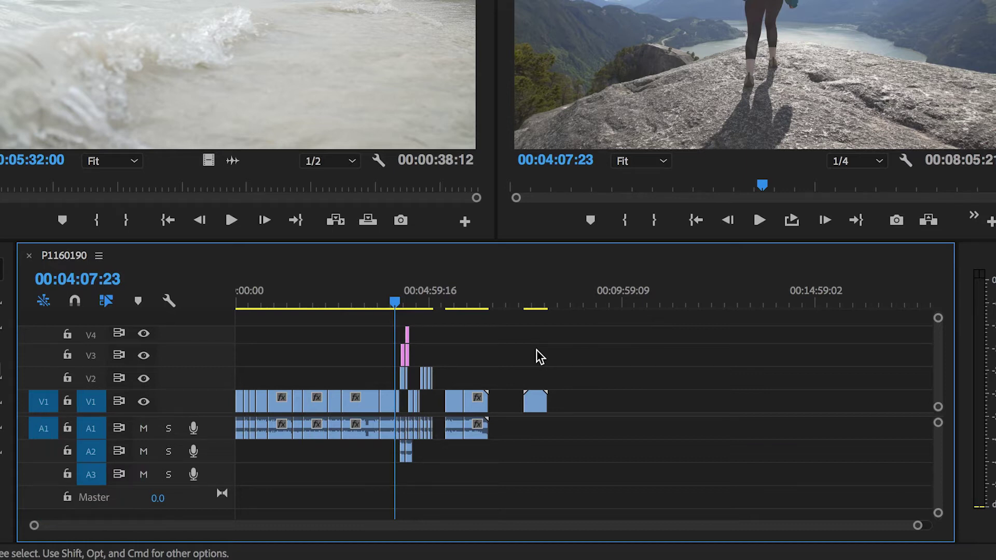
pyautogui.press('\\')
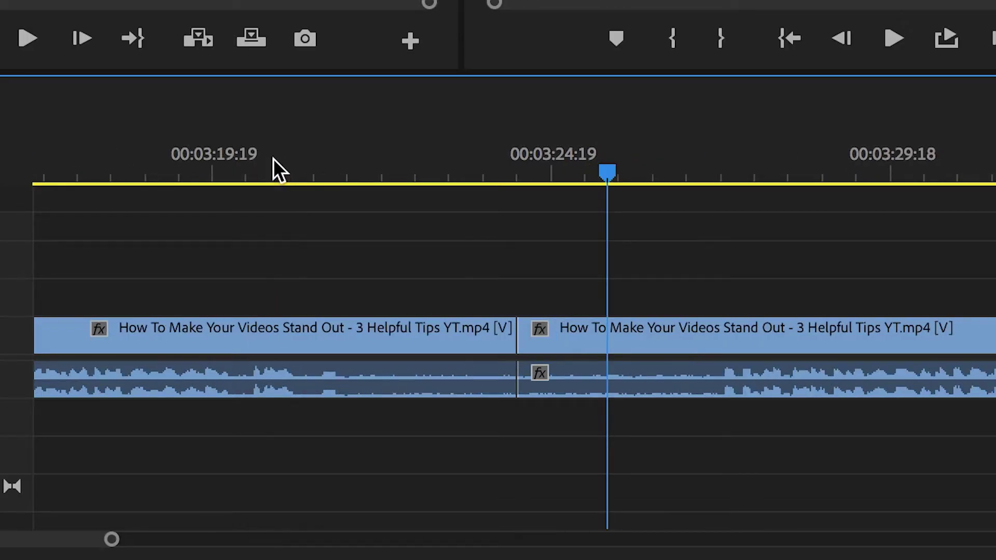
# Step: Roll the edit between the two Stand Out clips two seconds earlier with the Rolling Edit tool
pyautogui.press('n')
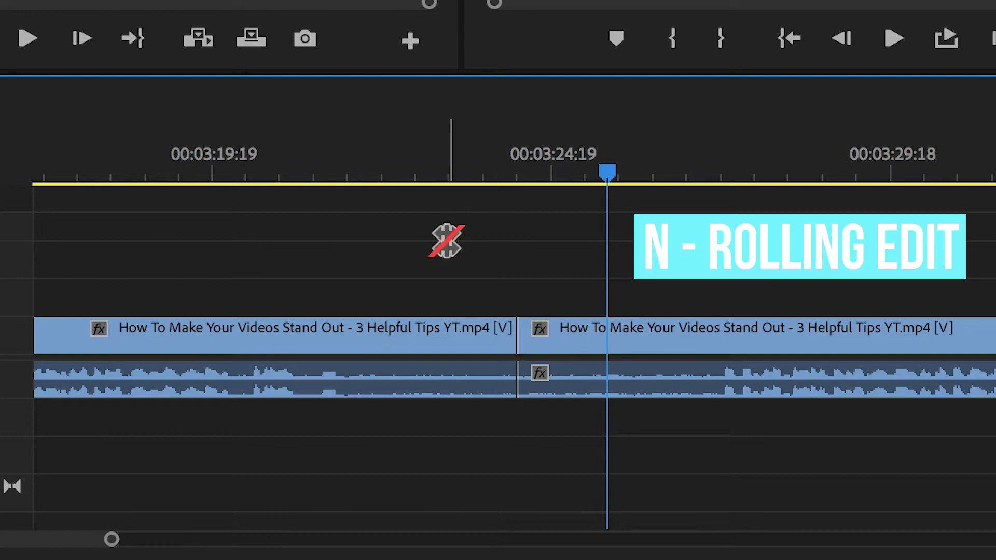
pyautogui.moveTo(513, 333); pyautogui.dragTo(484, 333)
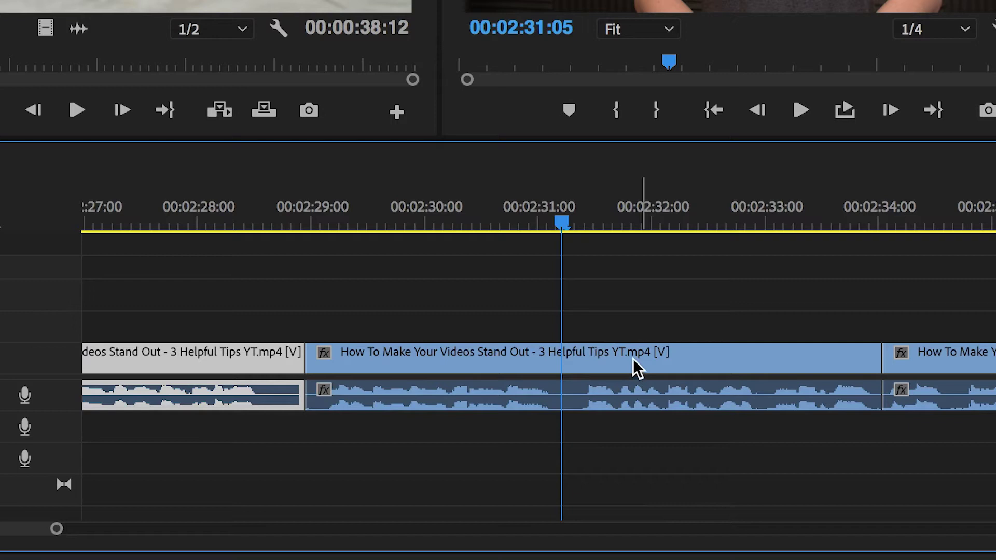
# Step: Select the middle Stand Out clip and switch to the Slip tool (Y)
pyautogui.press('y')
pyautogui.click(612, 355)
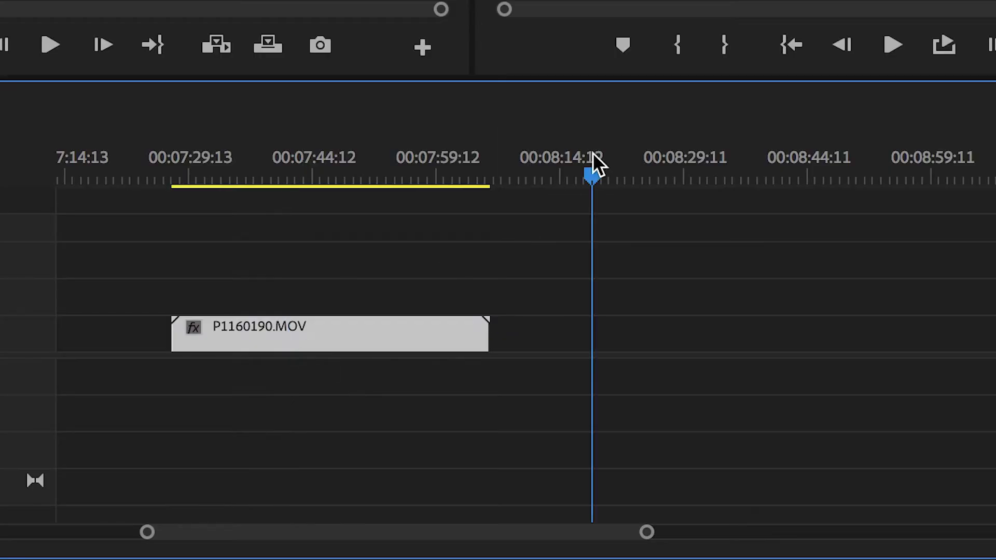
# Step: Paste and remove a trial copy, then Alt-drag P1160190.MOV to duplicate it near 00:08:29
pyautogui.hotkey('ctrl', 'v')
pyautogui.press('Delete')
pyautogui.click(301, 164)
pyautogui.keyDown('alt'); pyautogui.click(260, 344); pyautogui.keyUp('alt')
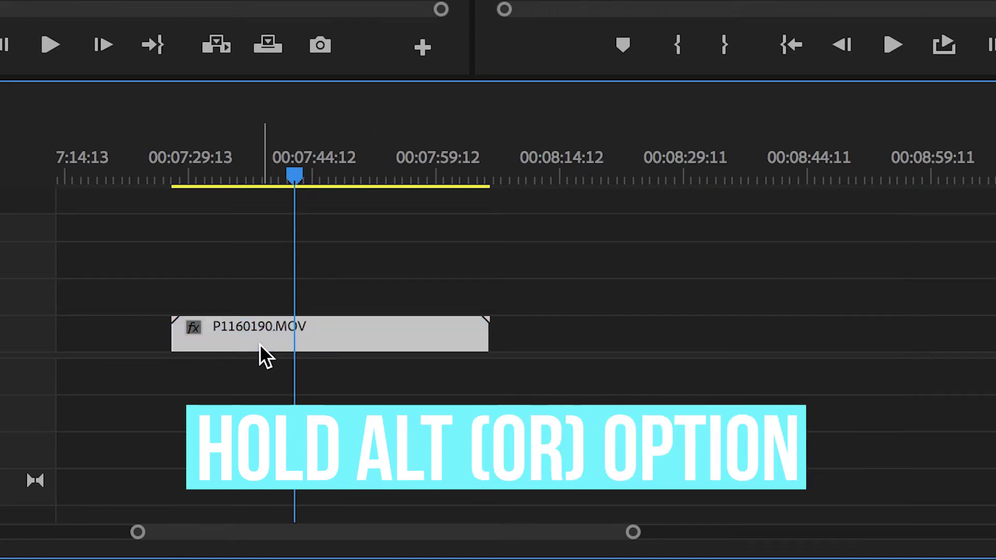
pyautogui.keyDown('alt'); pyautogui.moveTo(259, 346); pyautogui.dragTo(708, 344); pyautogui.keyUp('alt')
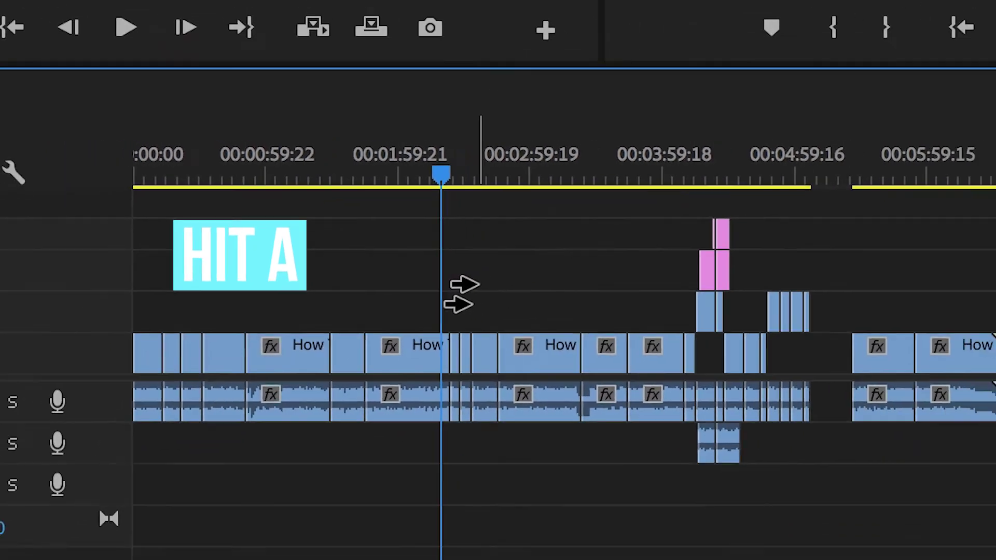
# Step: Track-select forward and drag those clips right, then track-select backward and drag the earlier clips
pyautogui.click(466, 292)
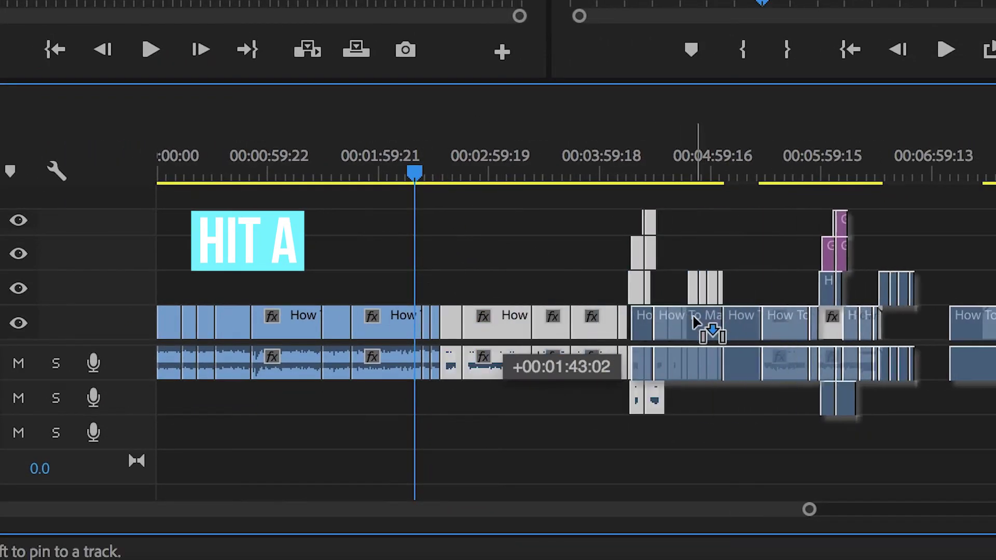
pyautogui.moveTo(504, 338); pyautogui.dragTo(695, 327)
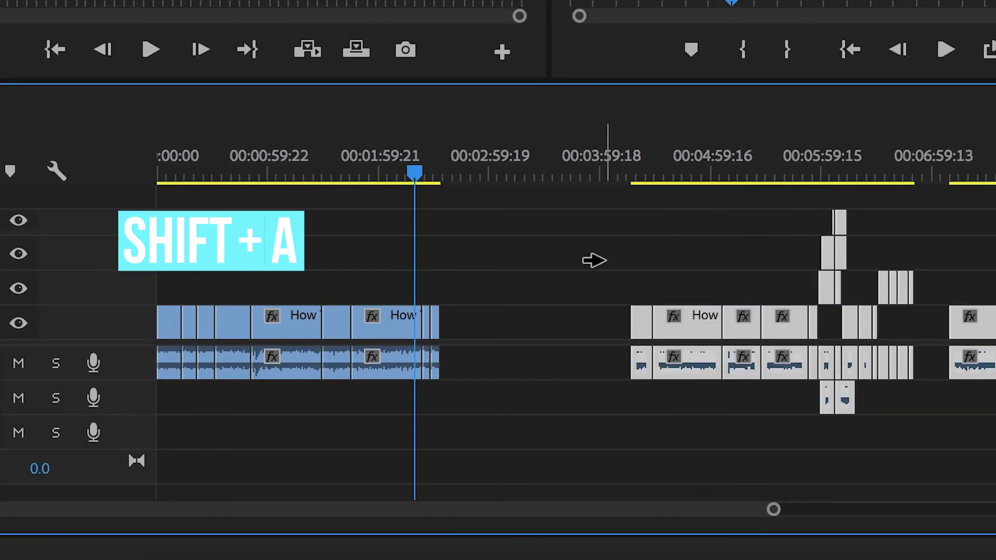
pyautogui.click(539, 259)
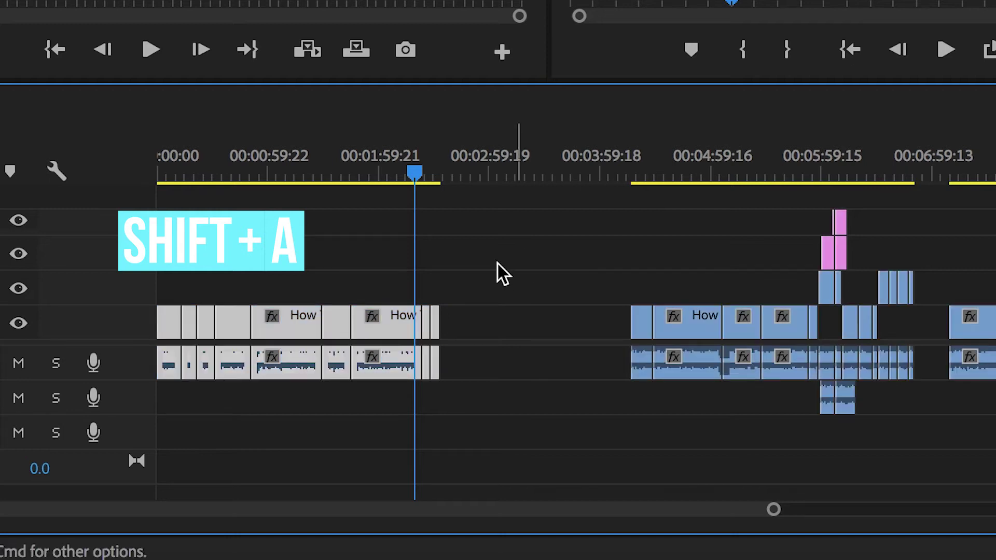
pyautogui.moveTo(422, 326); pyautogui.dragTo(424, 325)
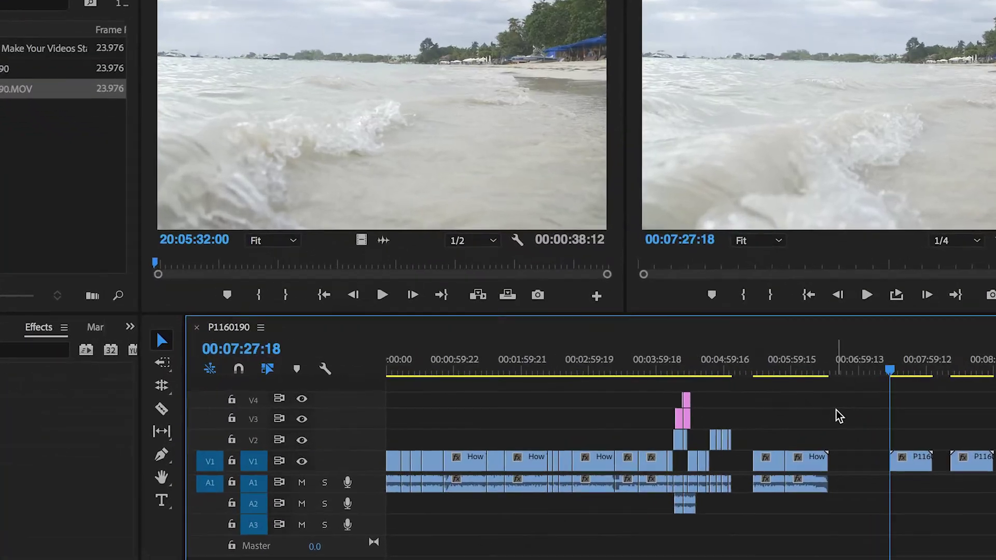
# Step: Save the project with Ctrl+S
pyautogui.hotkey('ctrl', 's')
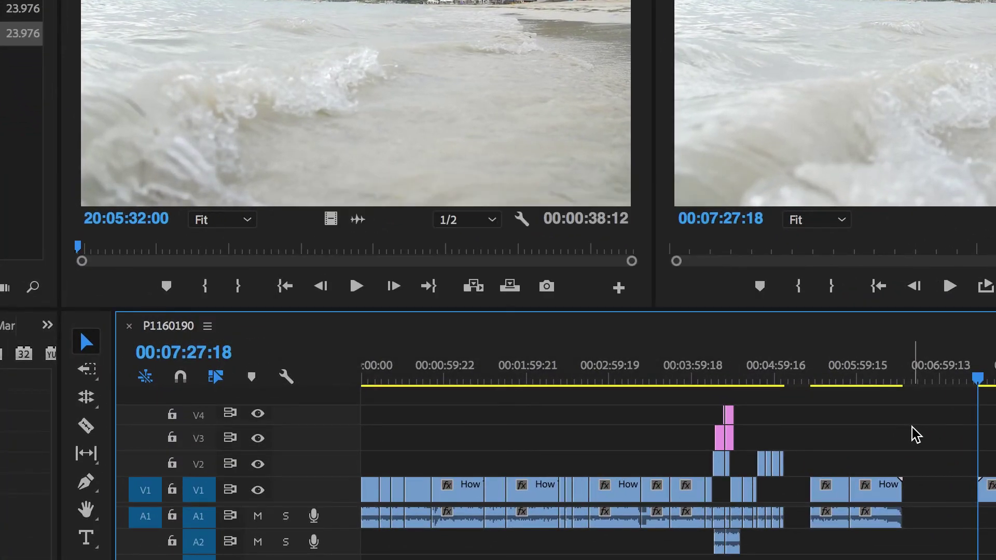